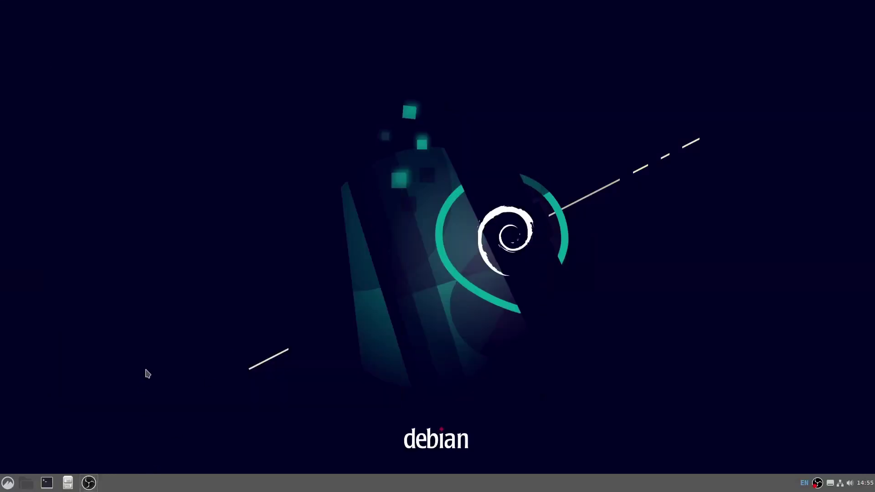
Open the Cinnamon application menu to launch Brave Browser.
{"action": "right_click", "coordinate": [217, 189]}
{"action": "left_click", "coordinate": [7, 483]}
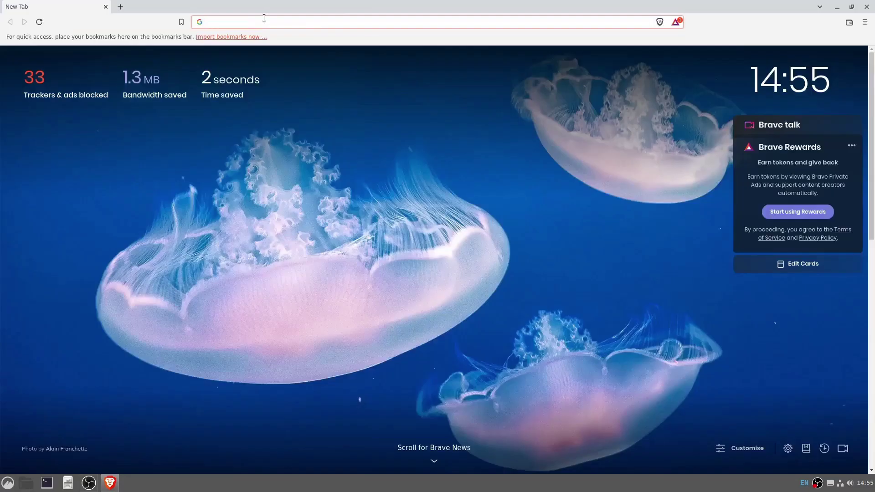
{"action": "type", "text": "cin"}
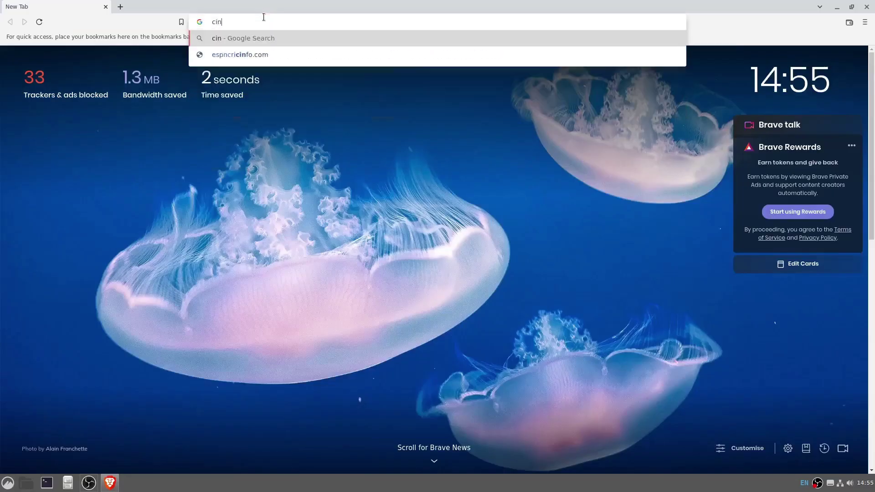
{"action": "type", "text": "nam"}
Search the web for pling and open the Sandbox Cinnamon theme page.
{"action": "key", "text": "BackSpace"}
{"action": "key", "text": "BackSpace"}
{"action": "key", "text": "BackSpace"}
{"action": "key", "text": "BackSpace"}
{"action": "key", "text": "BackSpace"}
{"action": "key", "text": "BackSpace"}
{"action": "type", "text": "pling"}
{"action": "key", "text": "Return"}
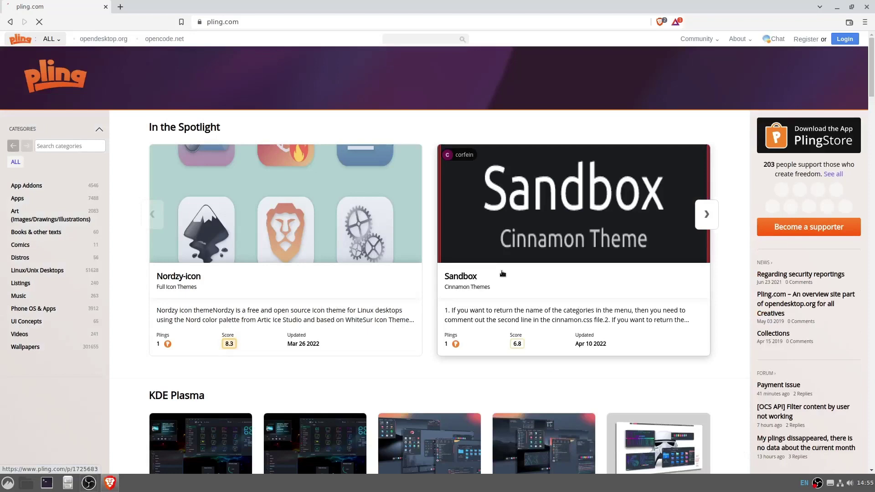
{"action": "left_click", "coordinate": [503, 273]}
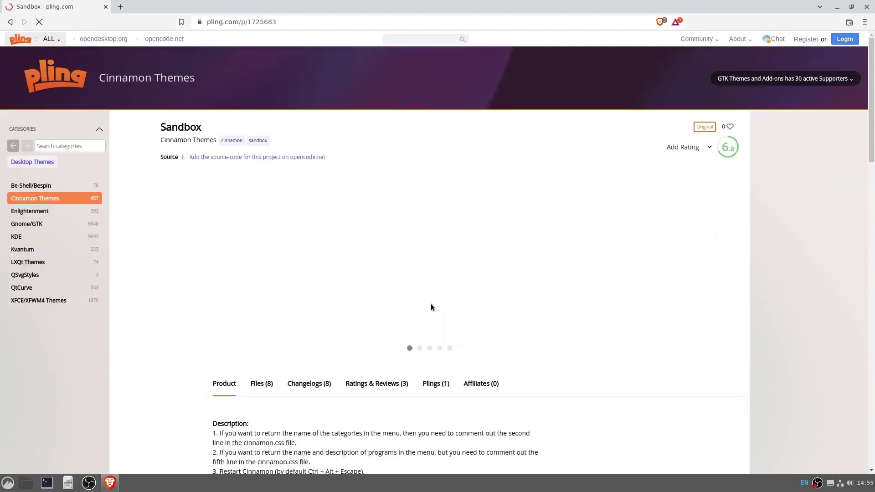
{"action": "scroll", "coordinate": [432, 308], "scroll_direction": "down", "scroll_amount": 3}
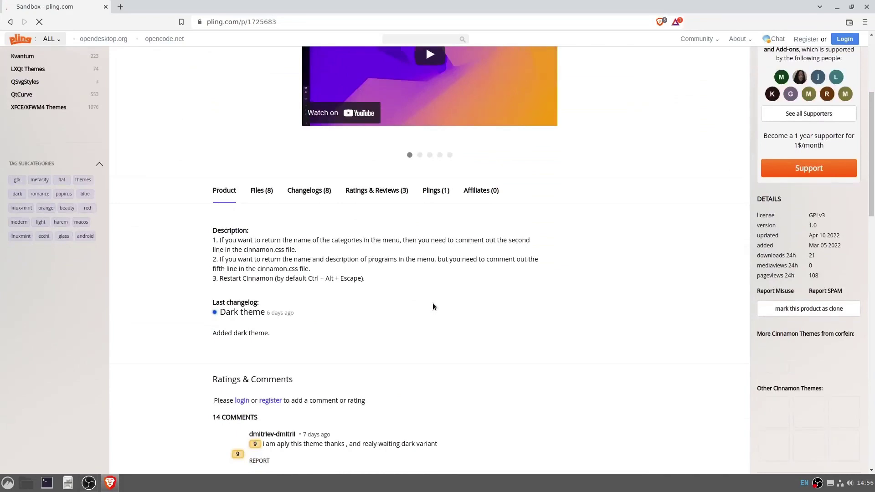
{"action": "scroll", "coordinate": [383, 274], "scroll_direction": "up", "scroll_amount": 3}
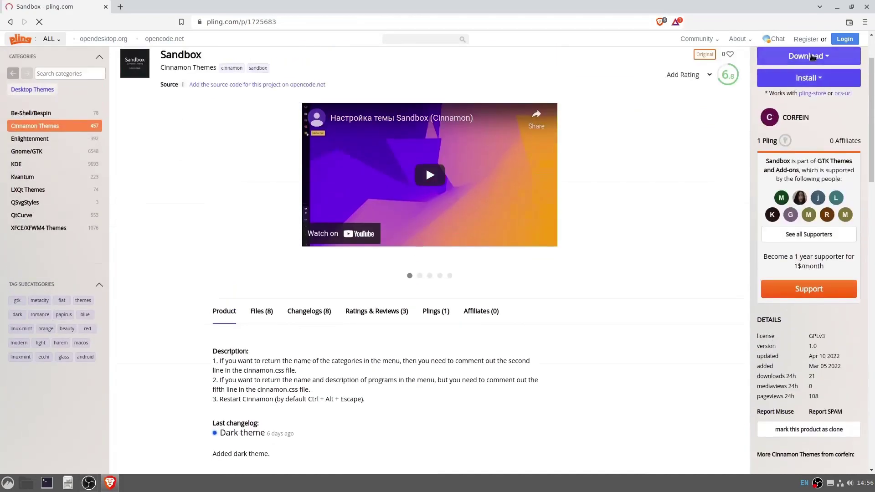
Download Sandbox (Dark).tar.gz from the Files list and open it in Archive Manager beside the minimized browser.
{"action": "left_click", "coordinate": [263, 312]}
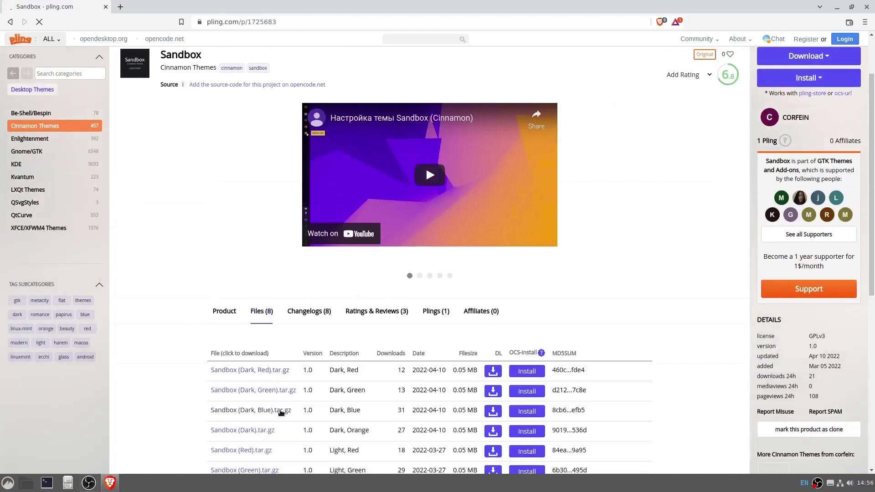
{"action": "scroll", "coordinate": [281, 413], "scroll_direction": "down", "scroll_amount": 2}
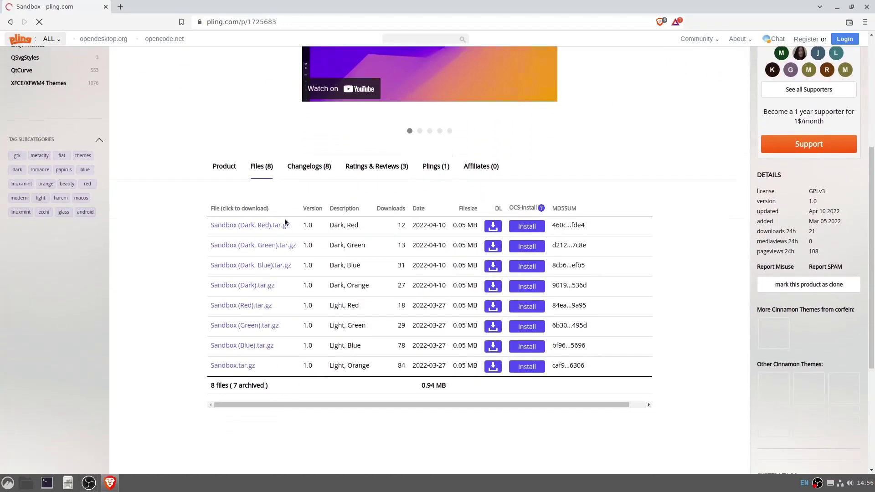
{"action": "left_click", "coordinate": [415, 242]}
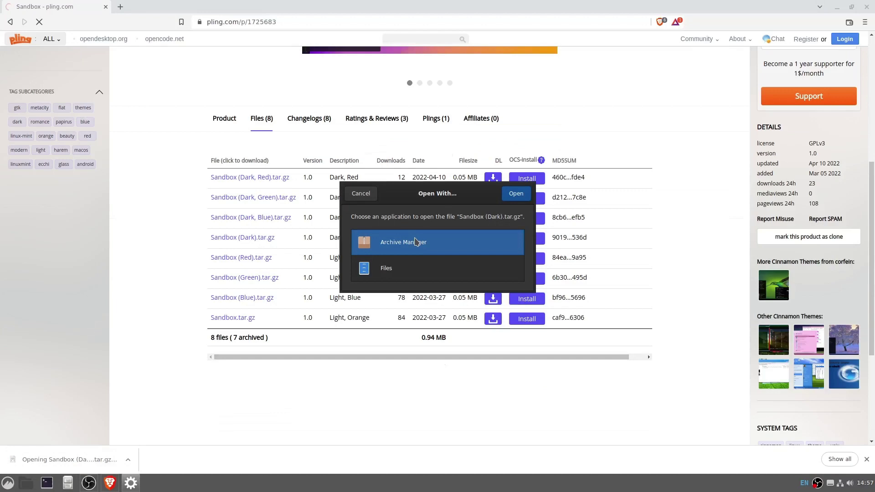
{"action": "double_click", "coordinate": [414, 242]}
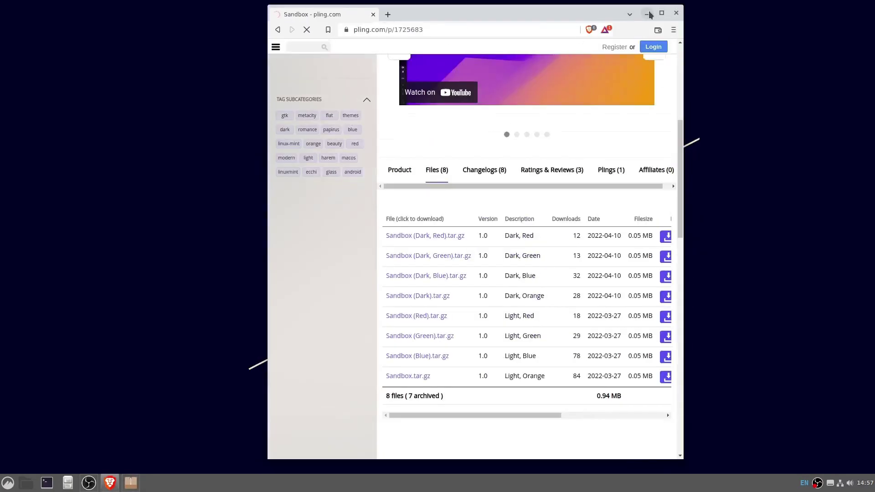
{"action": "left_click", "coordinate": [647, 14]}
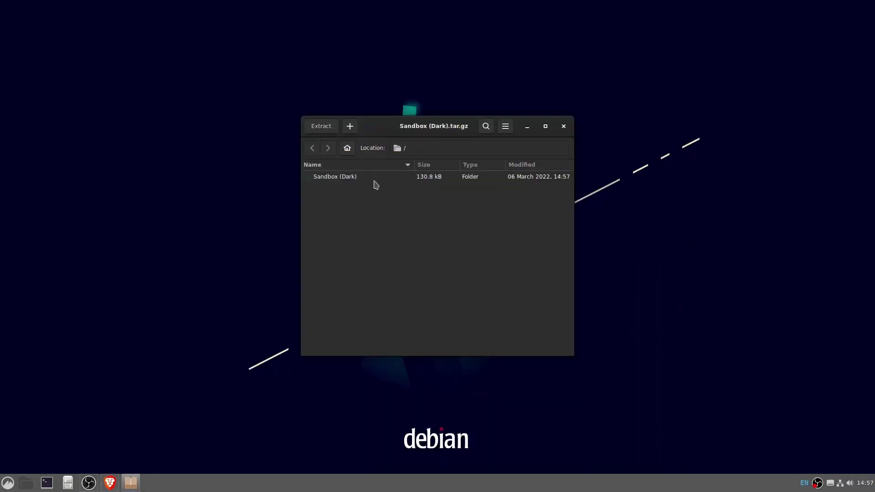
{"action": "left_click_drag", "start_coordinate": [405, 130], "coordinate": [567, 130]}
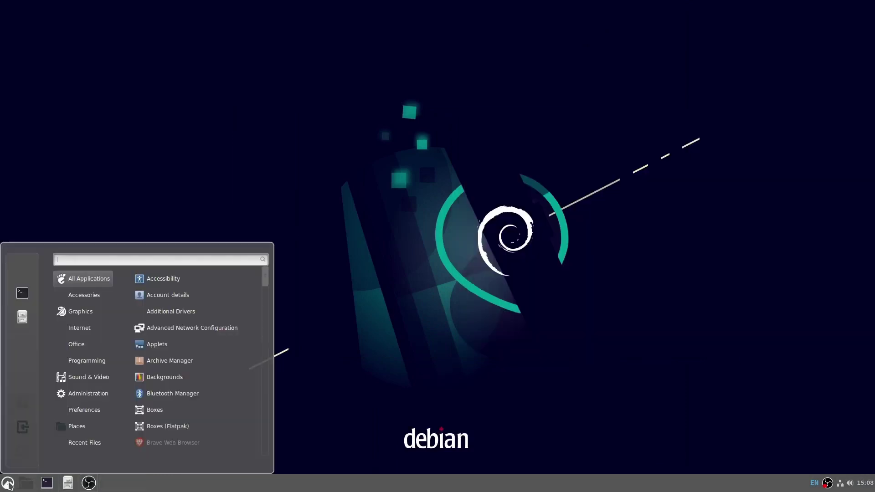
{"action": "type", "text": "them"}
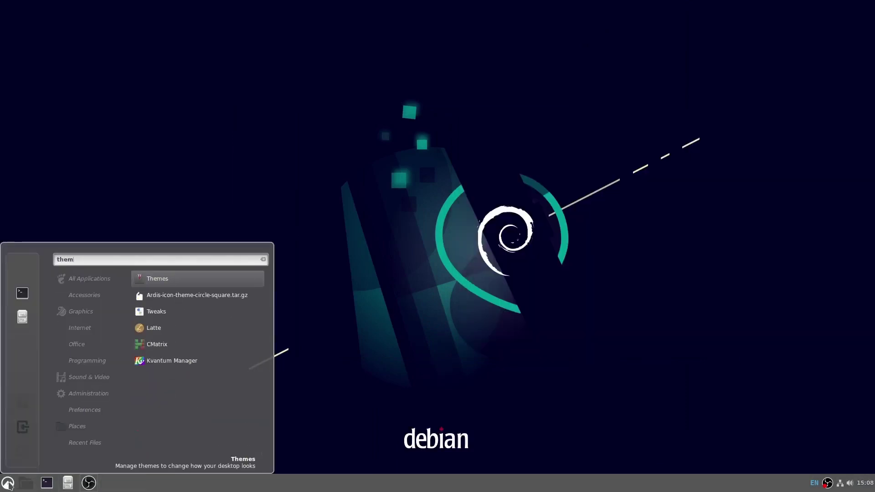
{"action": "type", "text": "e"}
Choose Sandbox (Dark) from the Desktop preview in Themes settings.
{"action": "left_click", "coordinate": [233, 279]}
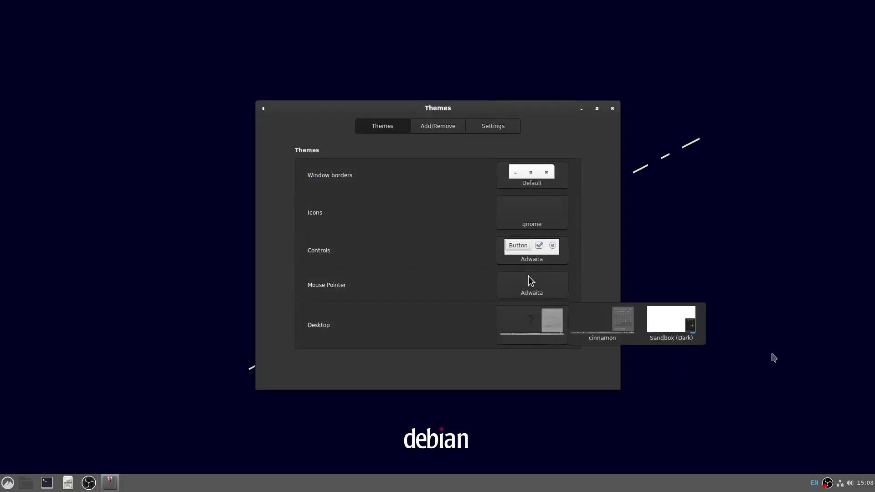
{"action": "left_click", "coordinate": [682, 341]}
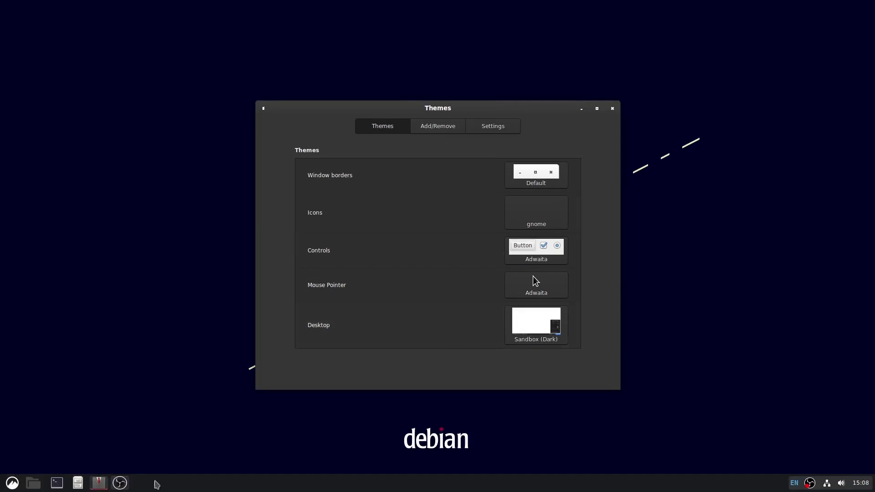
{"action": "left_click", "coordinate": [11, 484]}
{"action": "left_click", "coordinate": [841, 483]}
{"action": "left_click", "coordinate": [841, 483]}
Relocate the panel from the bottom to the left screen edge using its Move option.
{"action": "right_click", "coordinate": [455, 482]}
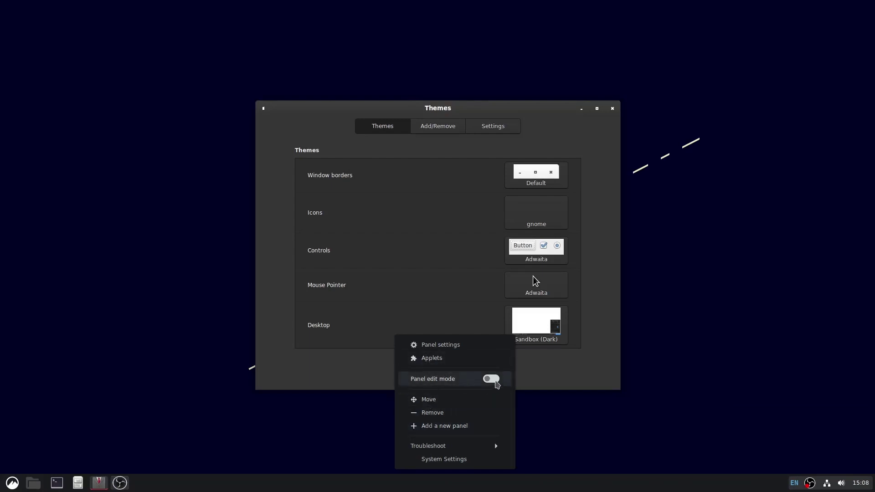
{"action": "left_click", "coordinate": [479, 405]}
{"action": "left_click", "coordinate": [2, 344]}
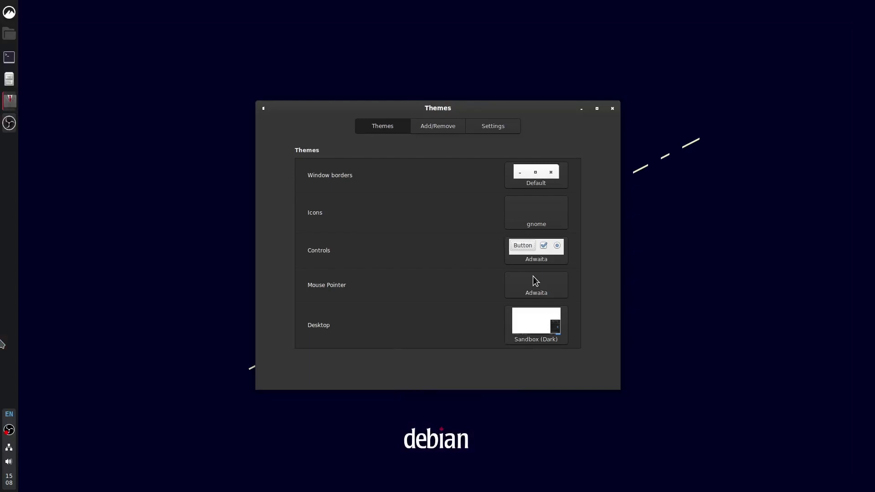
{"action": "key", "text": "super"}
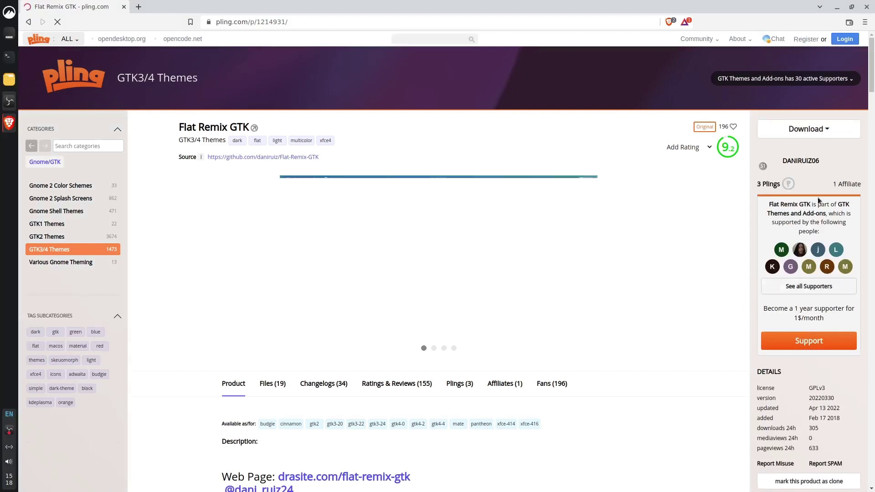
Save 01-Flat-Remix-GTK-Blue_20220413.tar.xz from Pling into Downloads and open it from the shelf.
{"action": "left_click", "coordinate": [809, 129]}
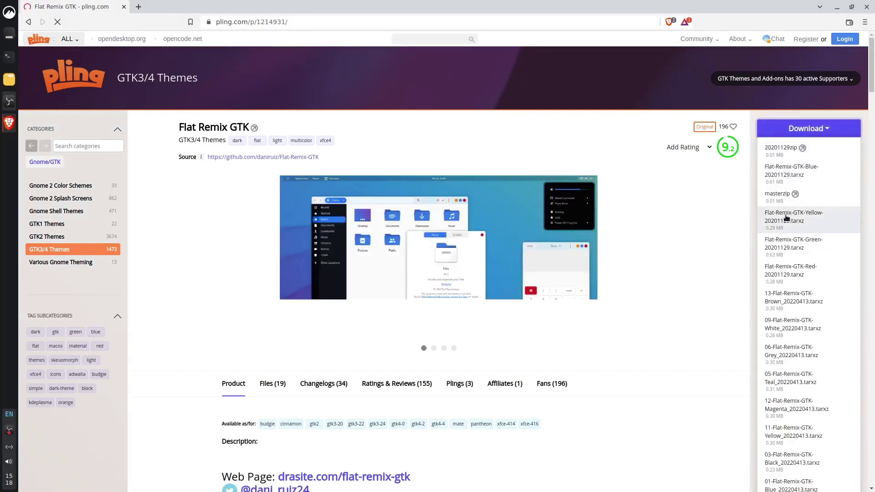
{"action": "left_click", "coordinate": [786, 230]}
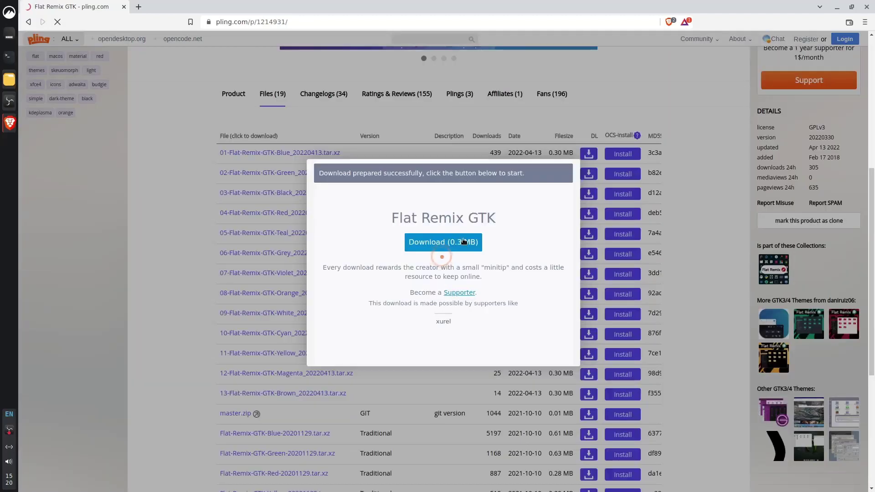
{"action": "left_click", "coordinate": [473, 237]}
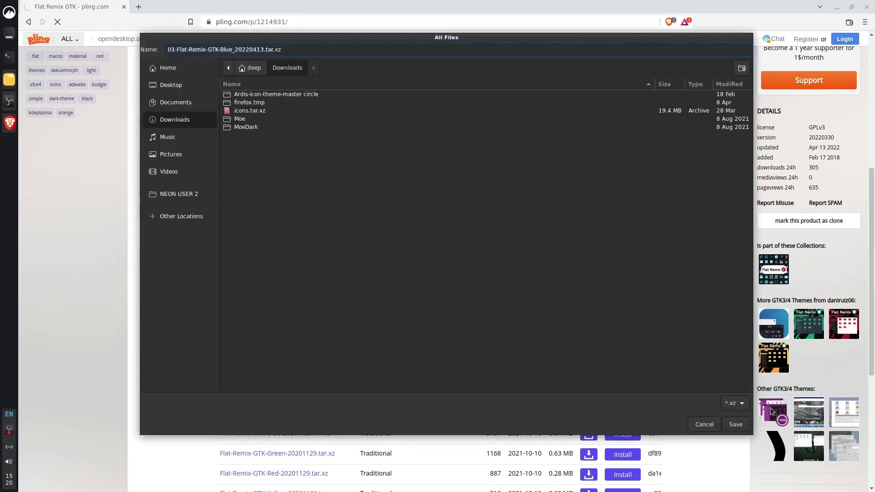
{"action": "left_click", "coordinate": [735, 424]}
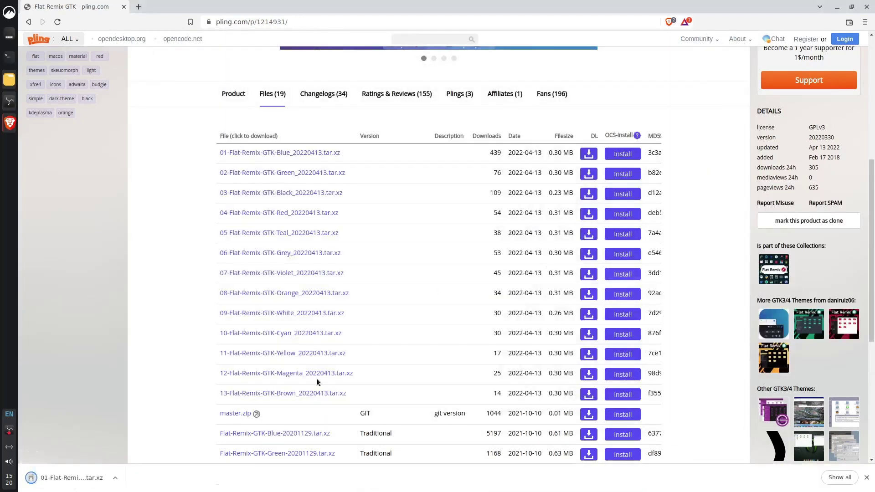
{"action": "left_click", "coordinate": [68, 477]}
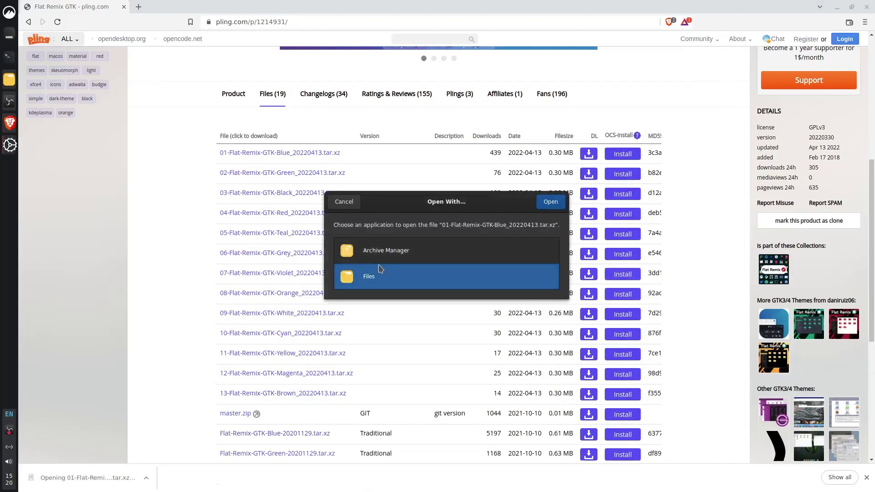
Extract Flat-Remix-GTK-Blue-Dark from the tar.xz into .themes, then close Archive Manager.
{"action": "double_click", "coordinate": [378, 251]}
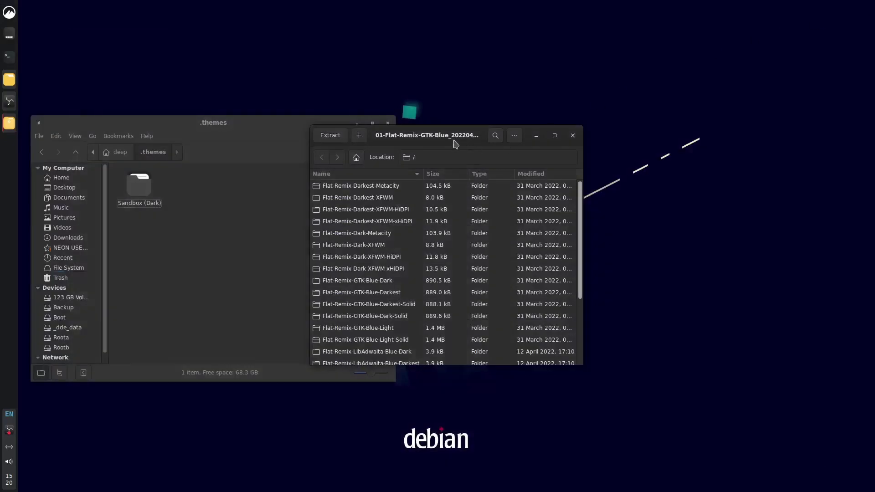
{"action": "left_click_drag", "start_coordinate": [453, 141], "coordinate": [653, 139]}
{"action": "scroll", "coordinate": [575, 260], "scroll_direction": "down", "scroll_amount": 2}
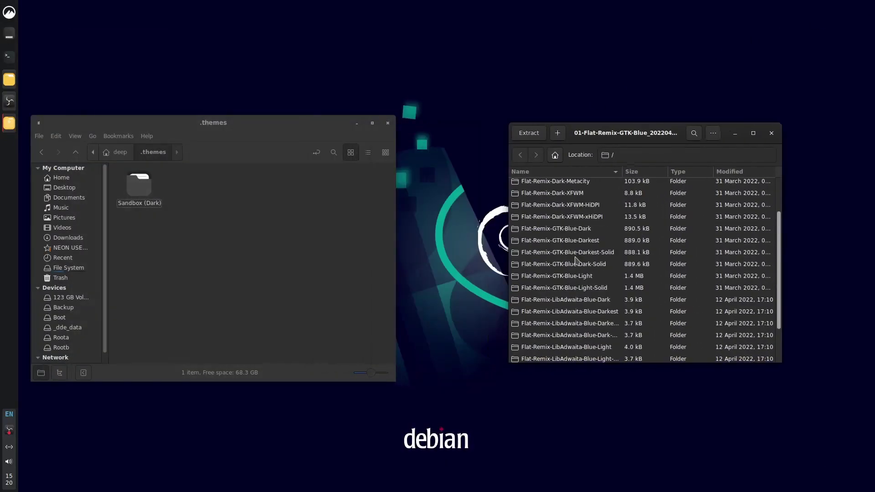
{"action": "left_click", "coordinate": [575, 232]}
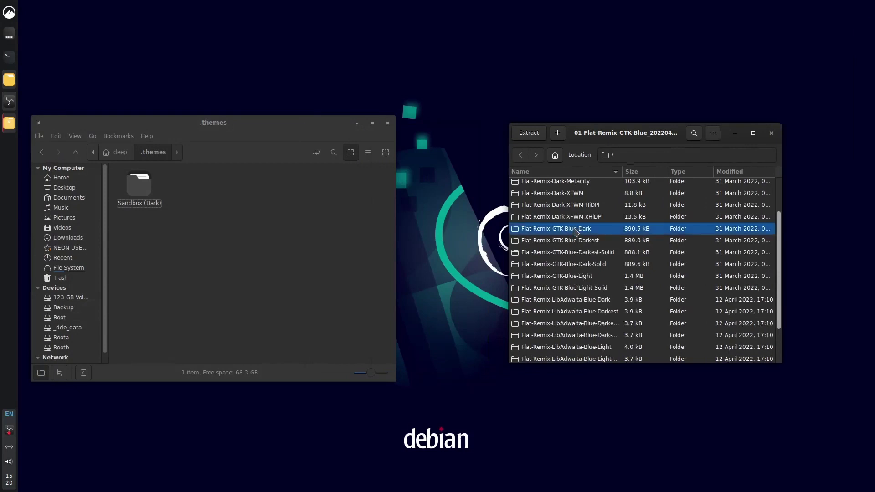
{"action": "left_click_drag", "start_coordinate": [571, 233], "coordinate": [264, 270]}
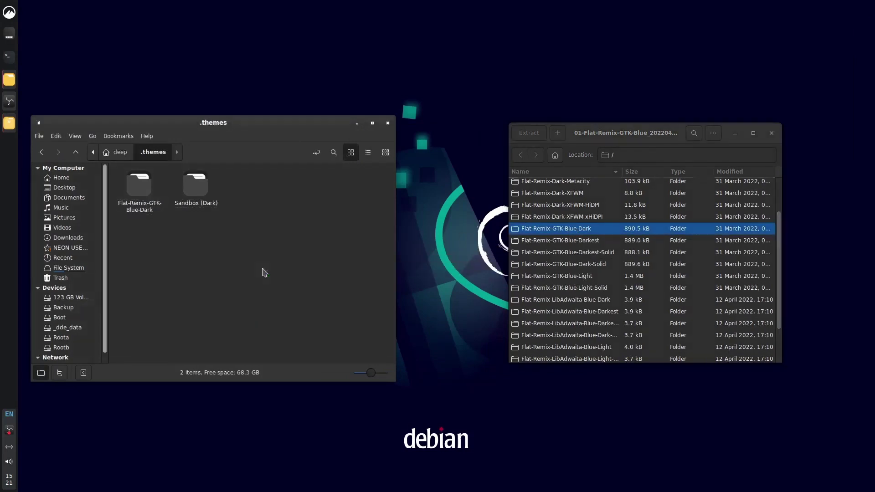
{"action": "left_click", "coordinate": [771, 133]}
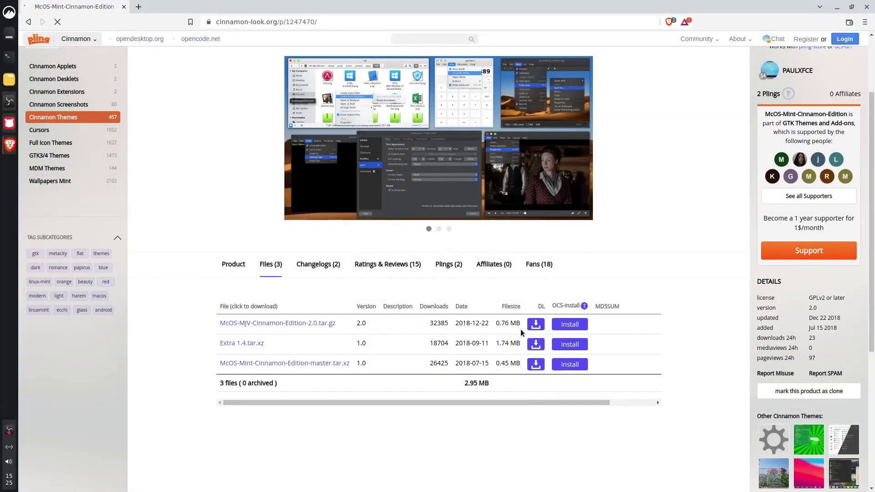
Download McOS-MJV-Cinnamon-Edition-2.0.tar.gz from the Files tab and save it to Downloads.
{"action": "left_click", "coordinate": [535, 324]}
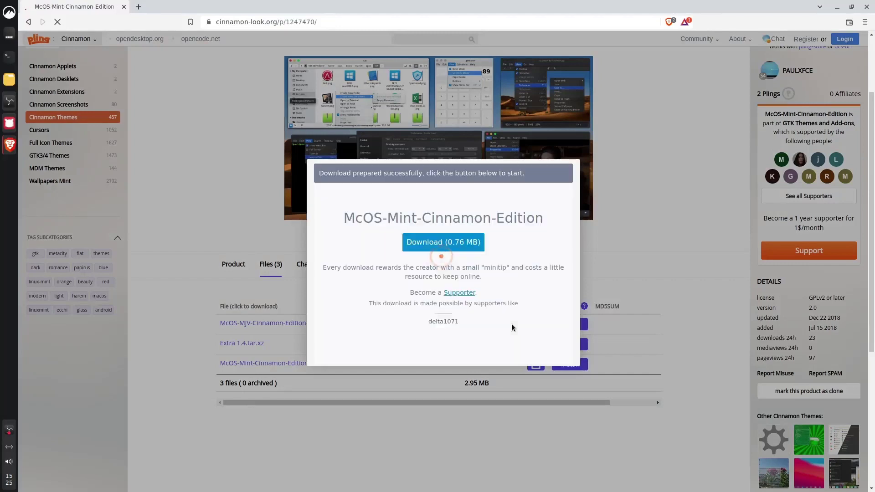
{"action": "left_click", "coordinate": [481, 242]}
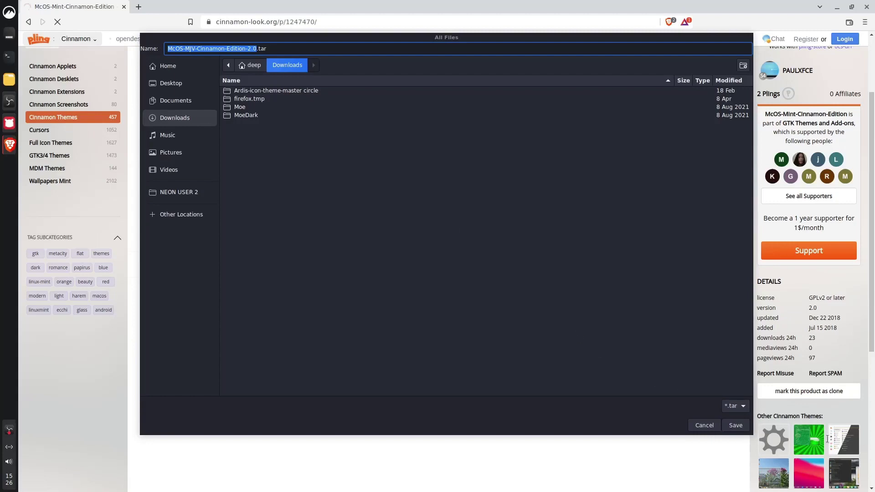
{"action": "left_click", "coordinate": [735, 425]}
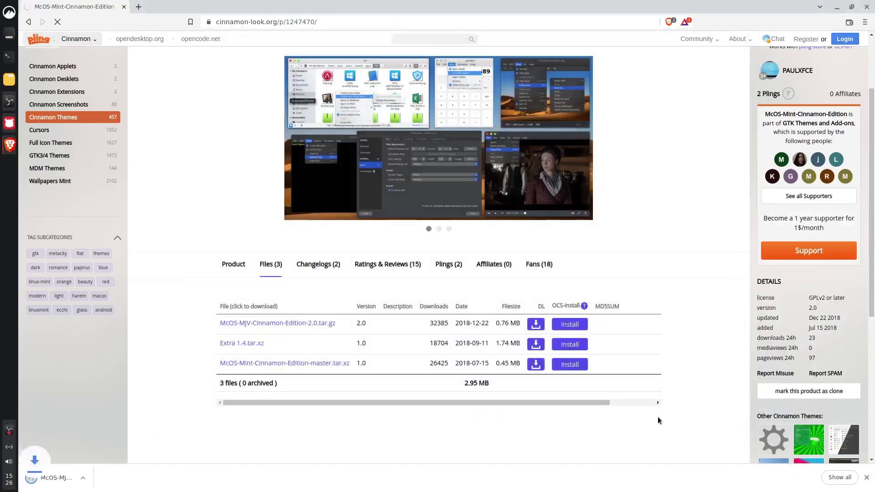
Arrange two home folder windows side by side, the second showing Downloads.
{"action": "double_click", "coordinate": [296, 5]}
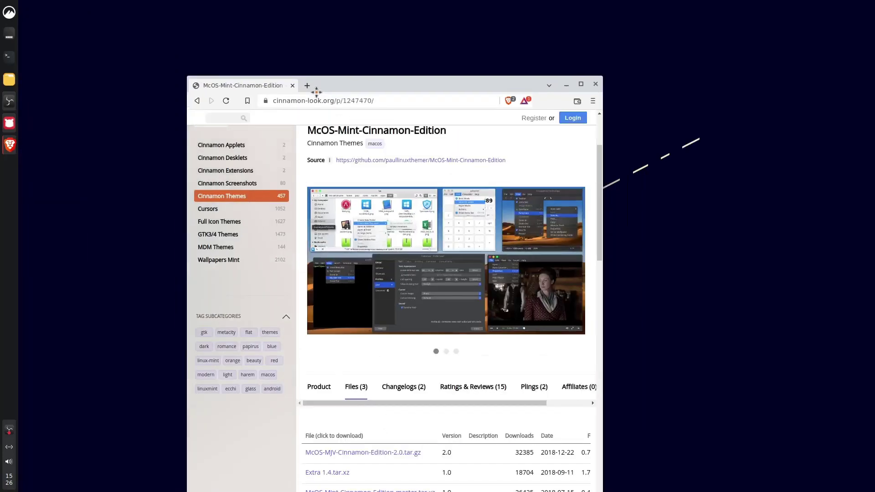
{"action": "left_click", "coordinate": [14, 87]}
{"action": "left_click_drag", "start_coordinate": [383, 113], "coordinate": [228, 120]}
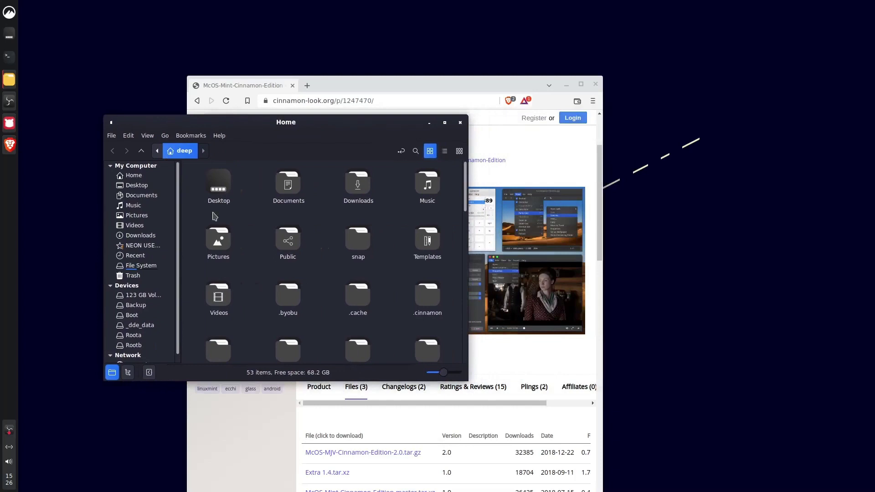
{"action": "key", "text": "ctrl+n"}
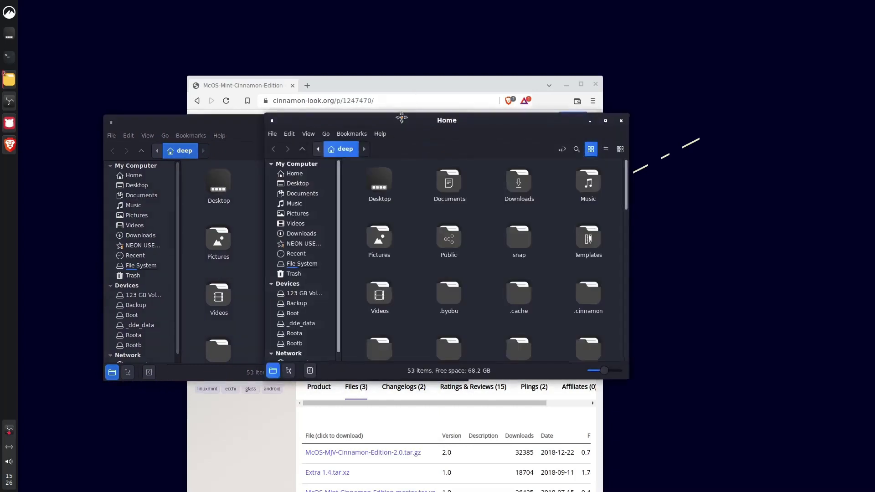
{"action": "left_click_drag", "start_coordinate": [401, 118], "coordinate": [718, 144]}
{"action": "left_click_drag", "start_coordinate": [660, 141], "coordinate": [491, 118]}
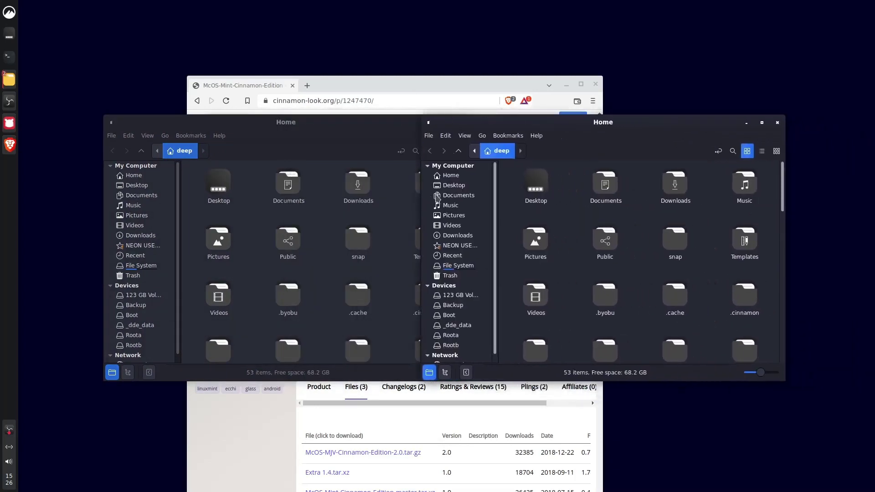
{"action": "left_click", "coordinate": [451, 236]}
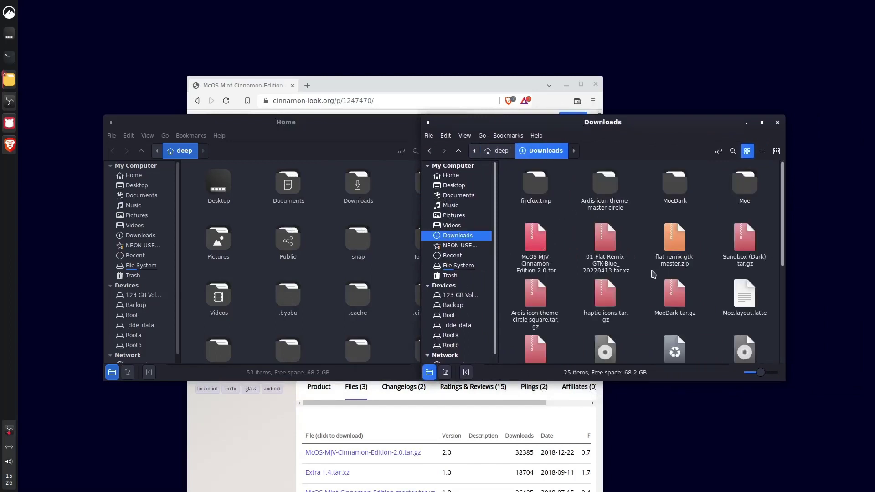
Extract McOS-MJV-Cinnamon-Edition-2.0 from its archive into .themes, then close Archive Manager.
{"action": "double_click", "coordinate": [535, 243]}
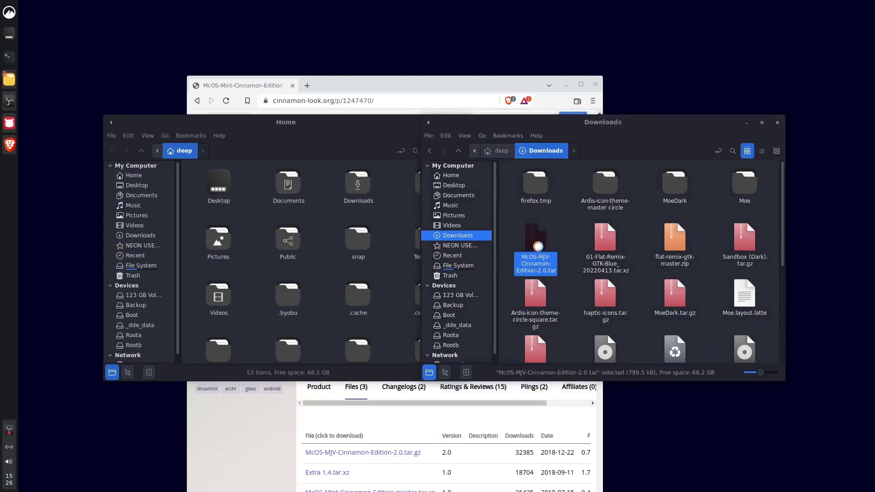
{"action": "left_click_drag", "start_coordinate": [418, 137], "coordinate": [607, 139]}
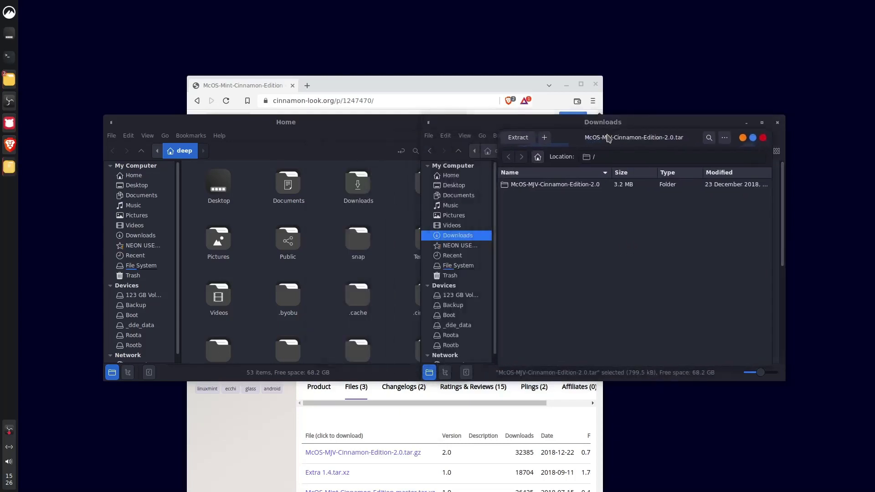
{"action": "left_click", "coordinate": [340, 145]}
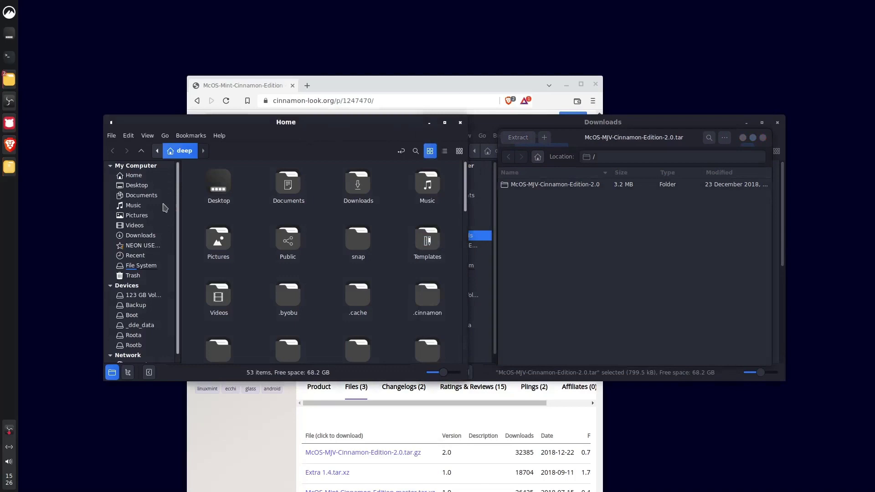
{"action": "scroll", "coordinate": [233, 239], "scroll_direction": "down", "scroll_amount": 2}
{"action": "scroll", "coordinate": [233, 238], "scroll_direction": "down", "scroll_amount": 2}
{"action": "double_click", "coordinate": [233, 239]}
{"action": "left_click", "coordinate": [529, 195]}
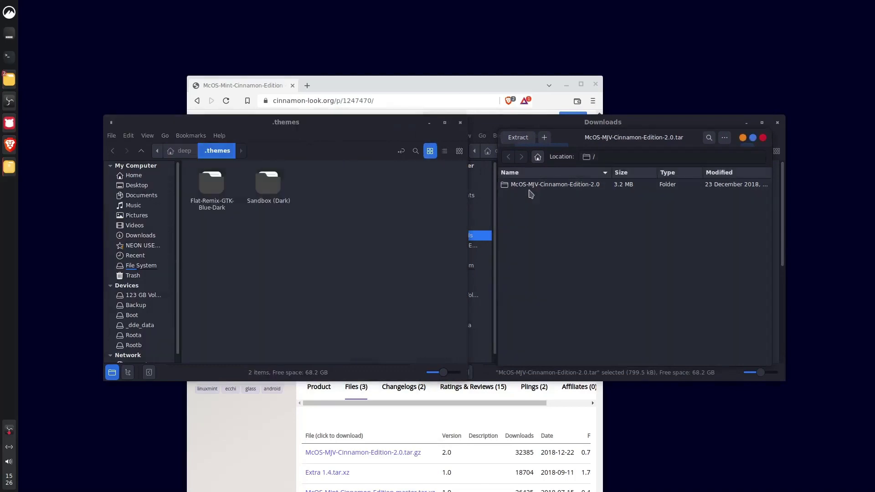
{"action": "left_click_drag", "start_coordinate": [533, 185], "coordinate": [356, 256]}
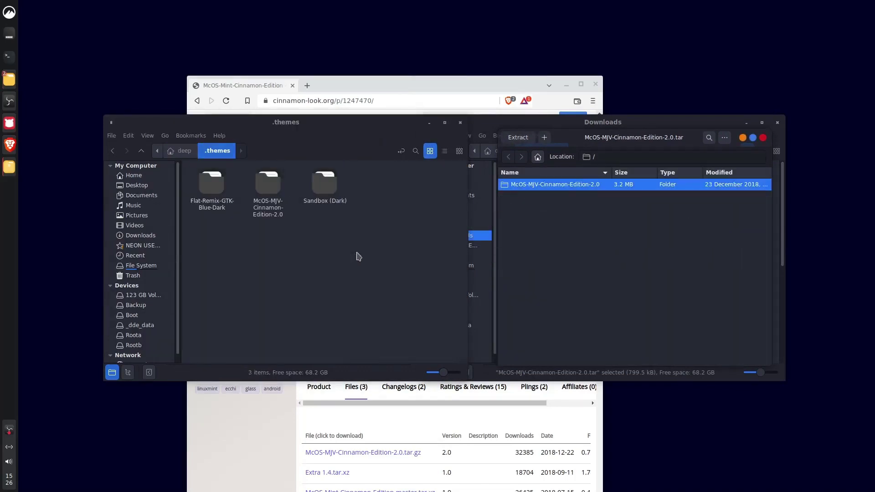
{"action": "left_click", "coordinate": [622, 278]}
{"action": "left_click", "coordinate": [762, 139]}
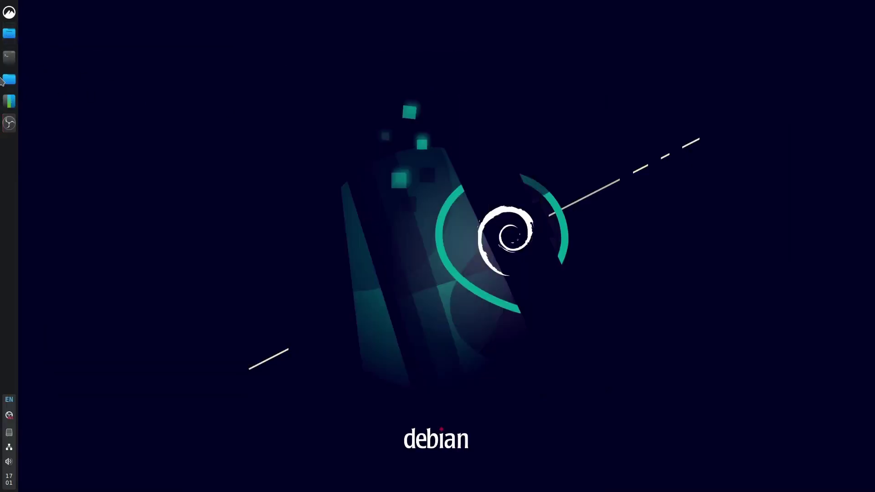
Browse to the DEEPIN 20 drive and apply Screenshot (121).png as wallpaper.
{"action": "left_click", "coordinate": [9, 79]}
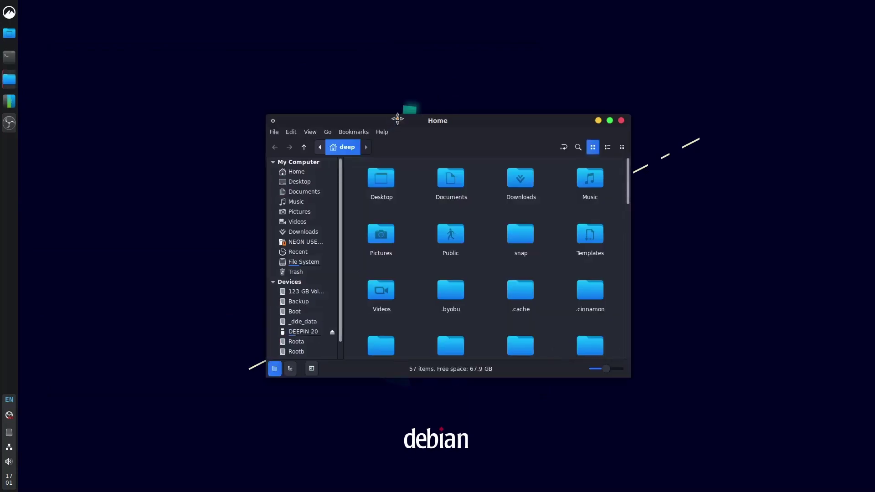
{"action": "left_click", "coordinate": [328, 315]}
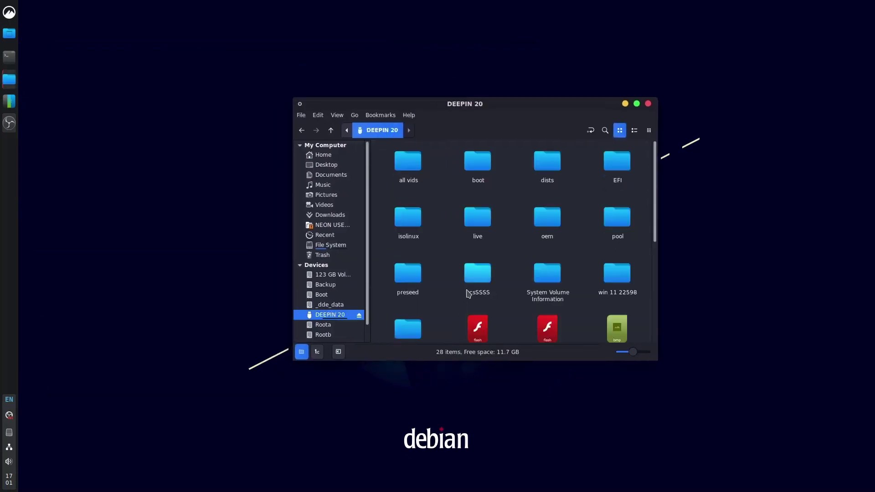
{"action": "scroll", "coordinate": [498, 250], "scroll_direction": "down", "scroll_amount": 3}
{"action": "scroll", "coordinate": [496, 276], "scroll_direction": "down", "scroll_amount": 1}
{"action": "left_click", "coordinate": [477, 311]}
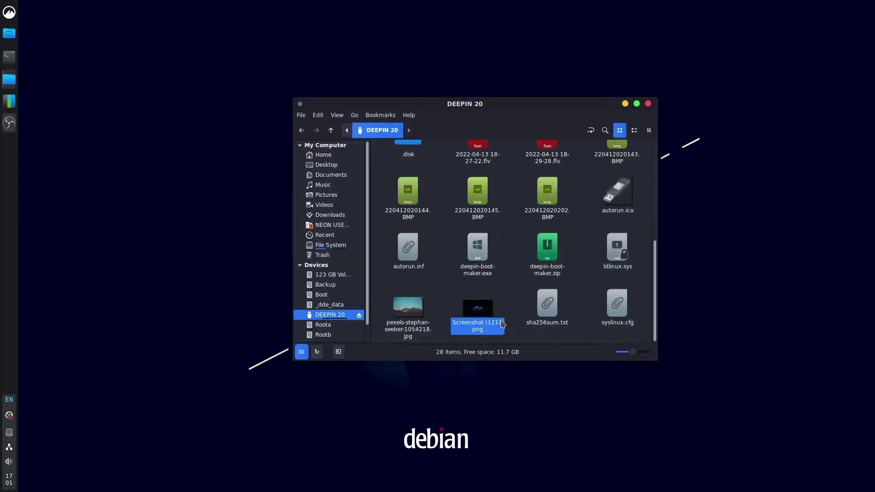
{"action": "right_click", "coordinate": [474, 311]}
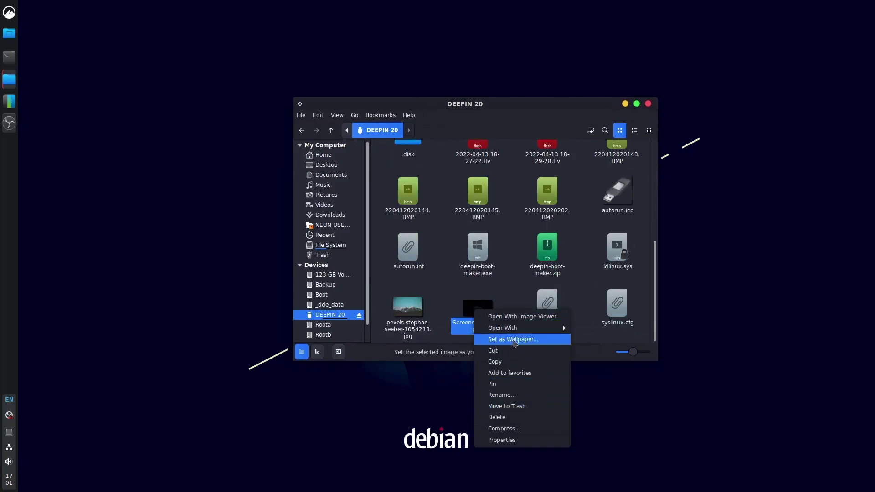
{"action": "left_click", "coordinate": [513, 339]}
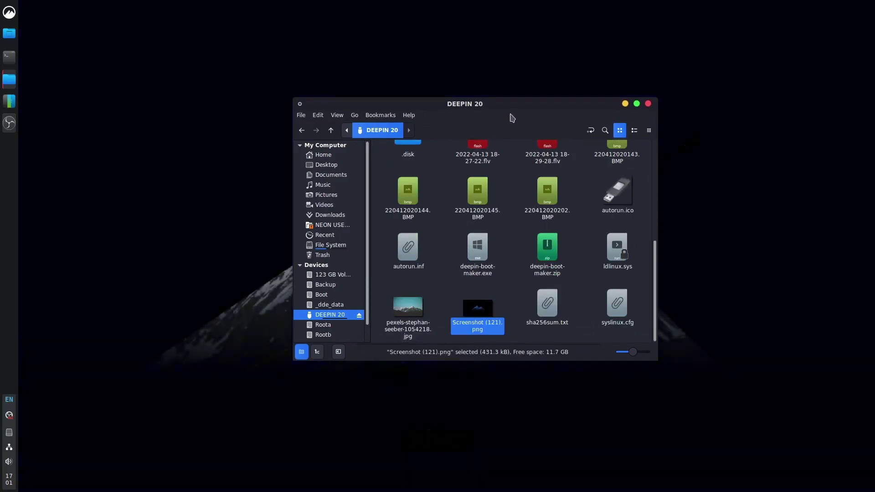
Drag the DEEPIN 20 Nemo window to the lower-left corner of the screen.
{"action": "mouse_move", "coordinate": [514, 107]}
{"action": "left_mouse_down"}
{"action": "mouse_move", "coordinate": [260, 319]}
{"action": "mouse_move", "coordinate": [281, 196]}
{"action": "left_mouse_up"}
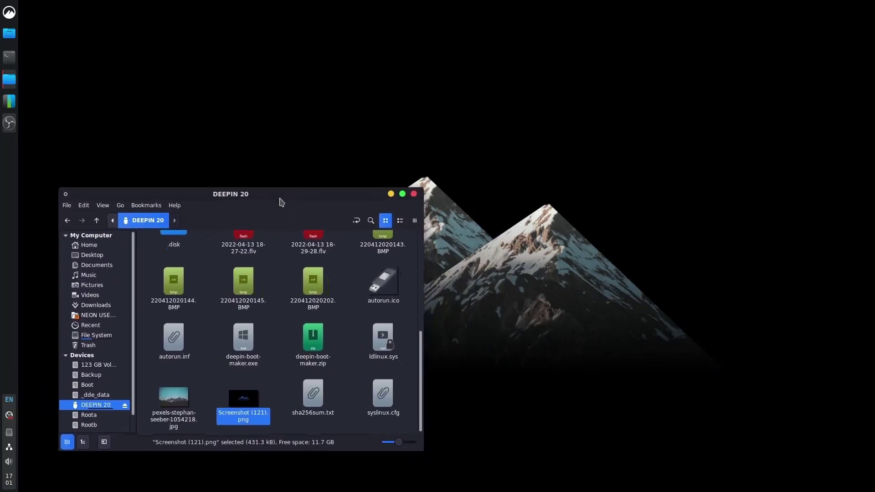
{"action": "scroll", "coordinate": [283, 329], "scroll_direction": "up", "scroll_amount": 3}
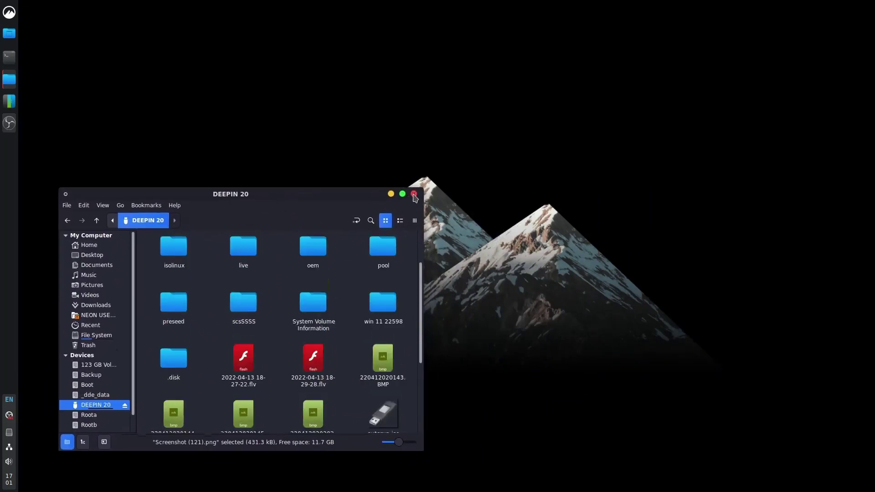